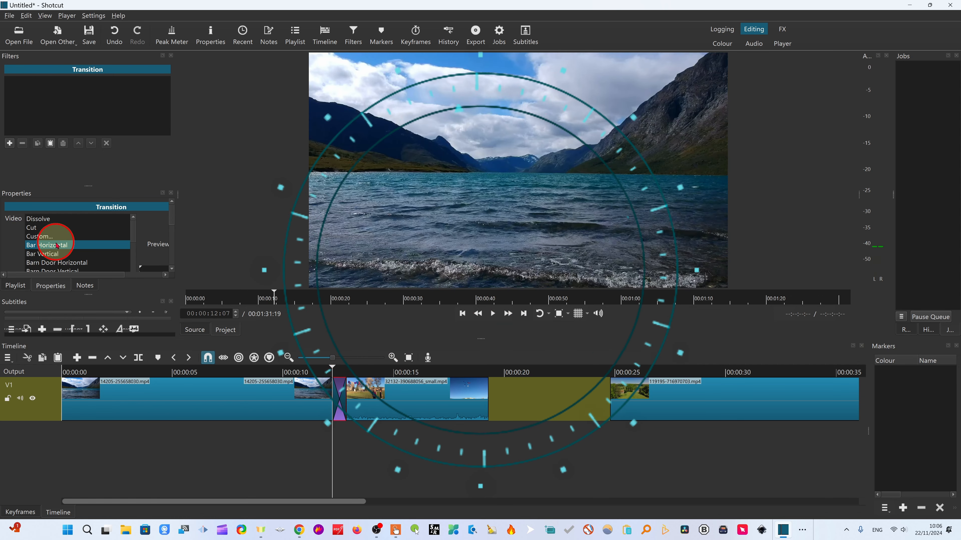
Set the transition between the first two clips to Barn Door Horizontal and play it back.
click(51, 263)
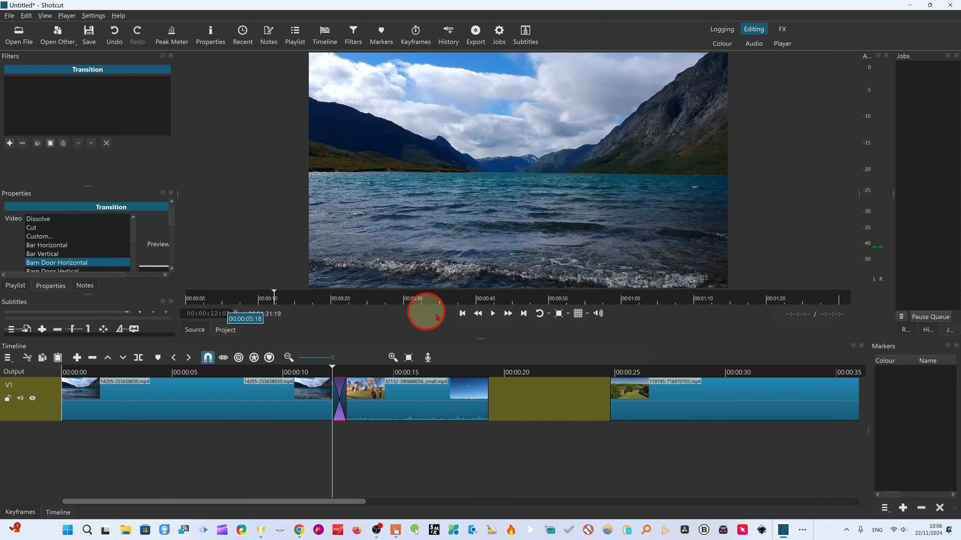
drag(332, 369, 328, 369)
click(492, 314)
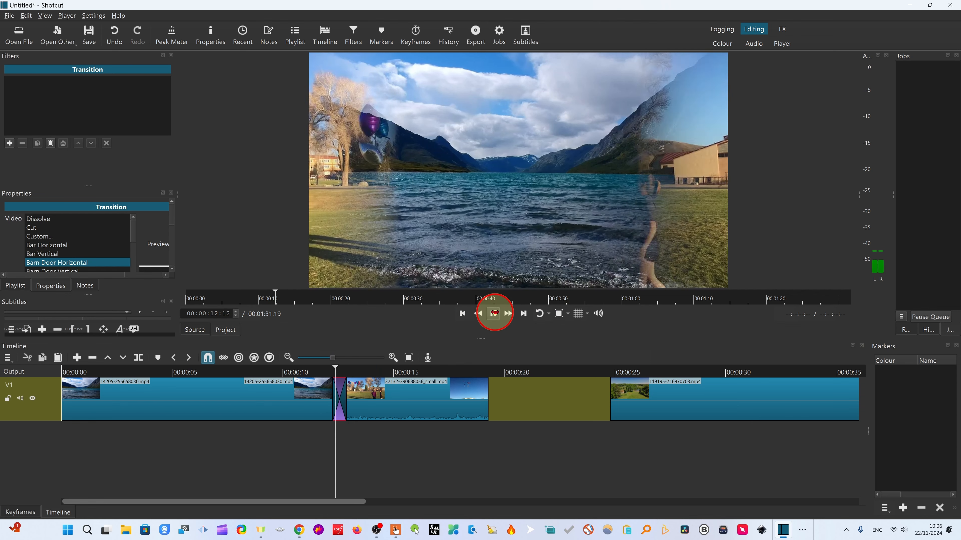
drag(407, 373, 338, 374)
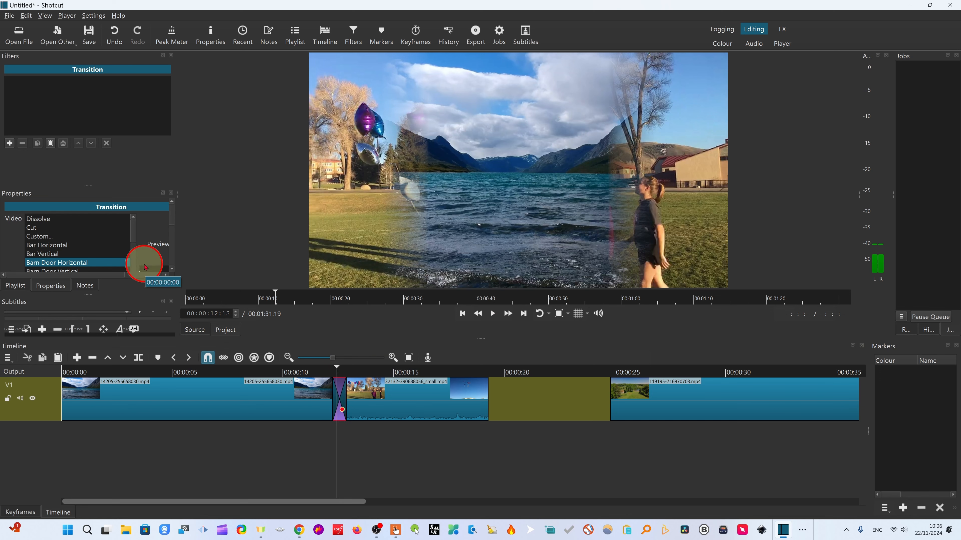
Change the transition between the first two clips to Iris Circle and preview it in playback.
scroll(68, 250, down, 5)
click(36, 254)
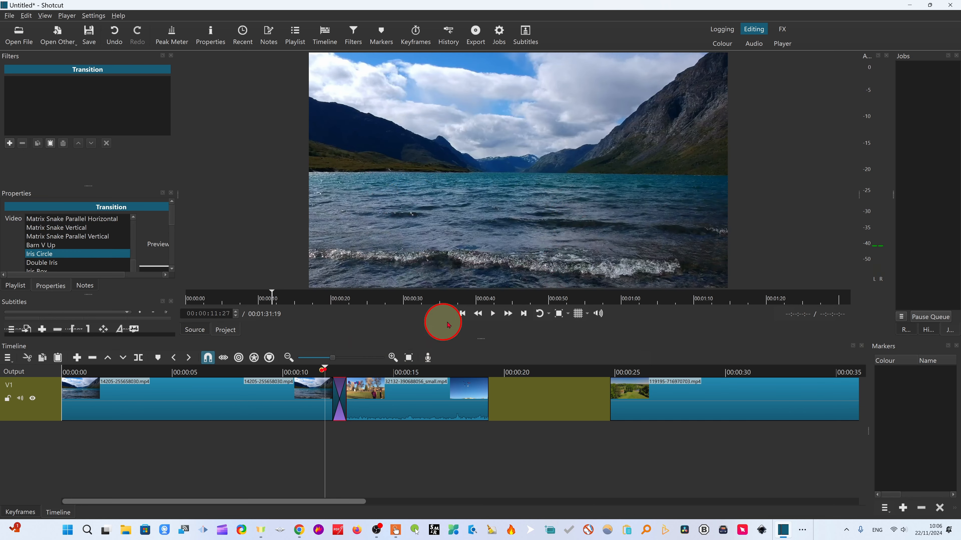
click(493, 313)
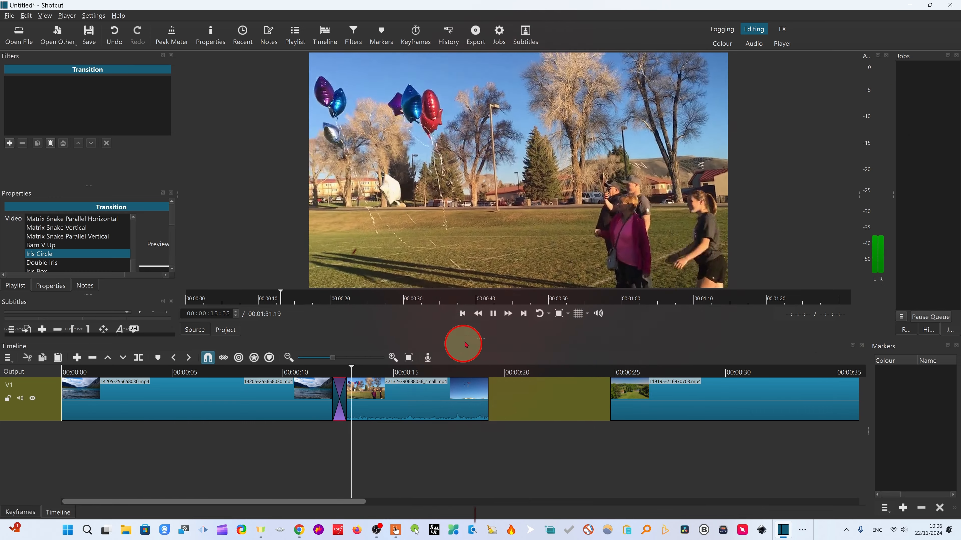
click(492, 313)
click(379, 382)
drag(374, 373, 332, 373)
Change the first transition to Box Right Centre and play the timeline across it.
scroll(73, 236, down, 5)
scroll(45, 249, up, 3)
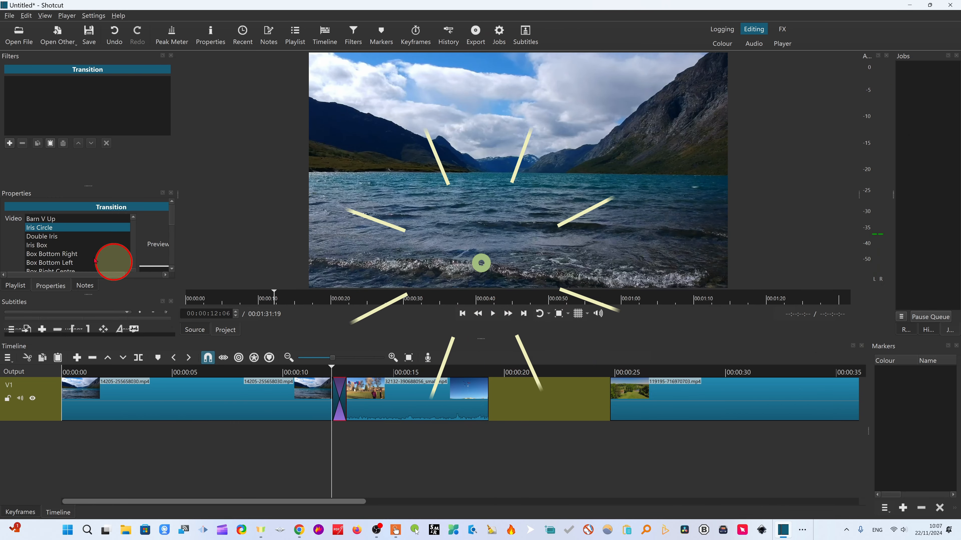
scroll(75, 249, down, 3)
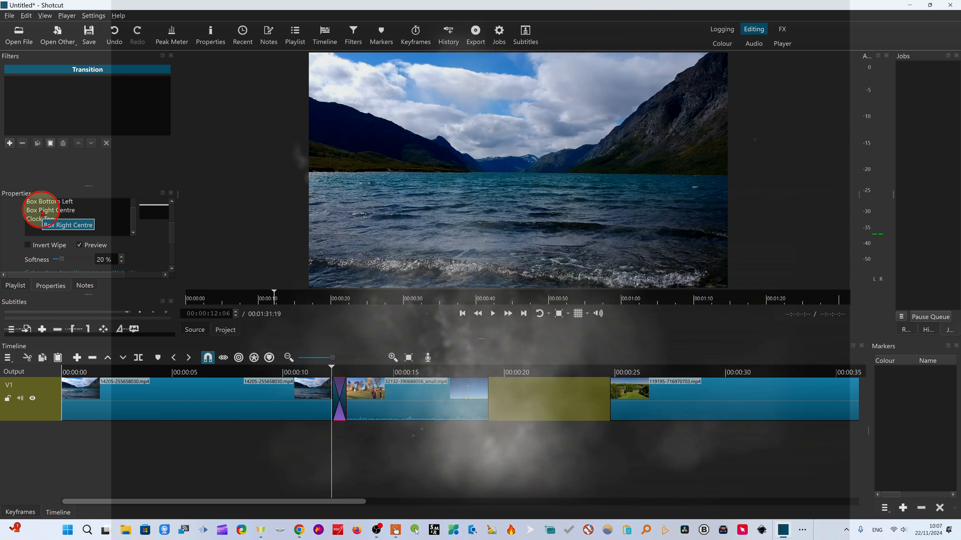
click(42, 211)
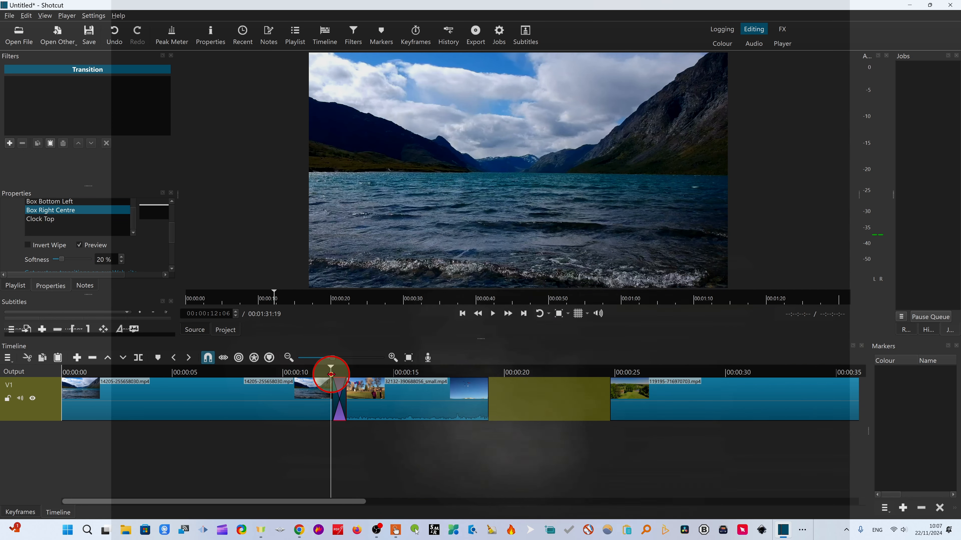
drag(331, 374, 324, 374)
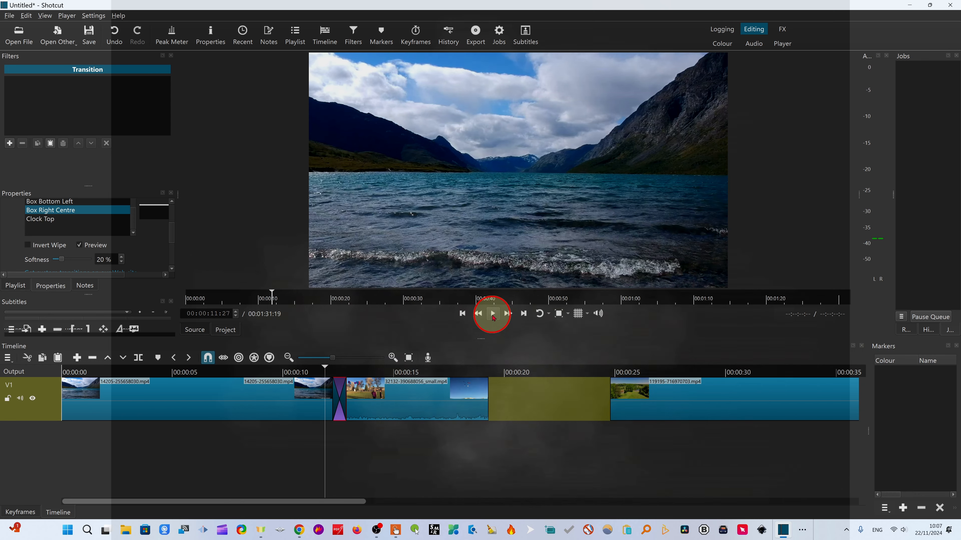
click(493, 317)
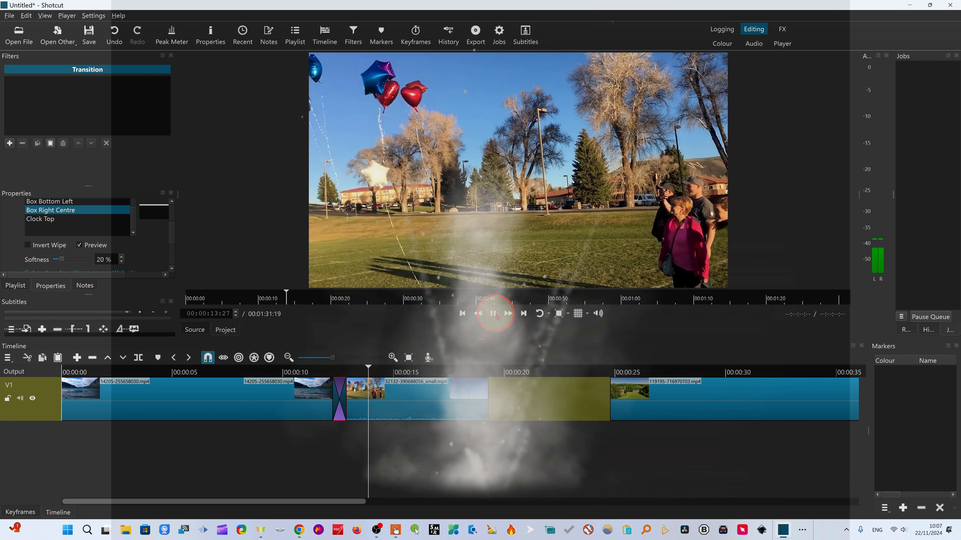
drag(390, 372, 334, 372)
Set the transition between the lake clip and the balloon clip to Clock Top and play it back.
click(343, 408)
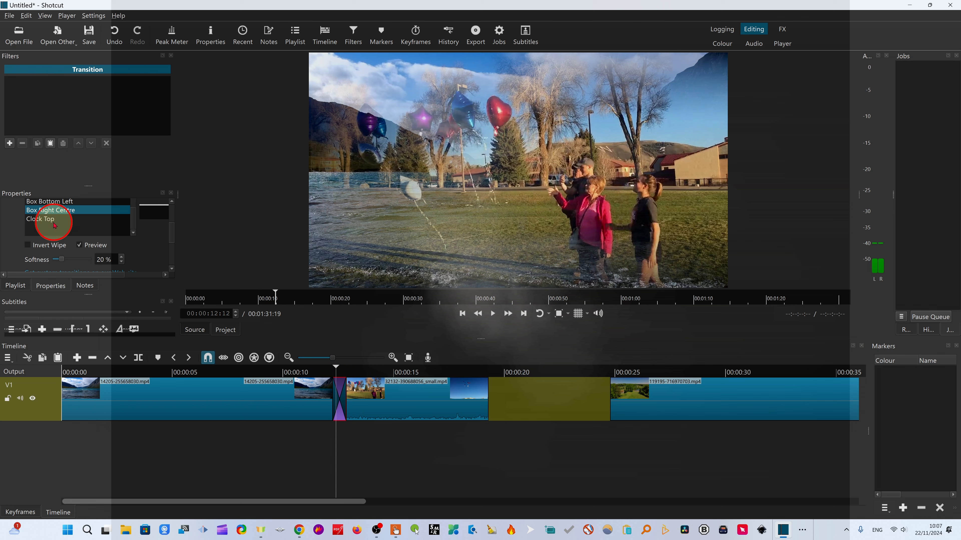
click(41, 220)
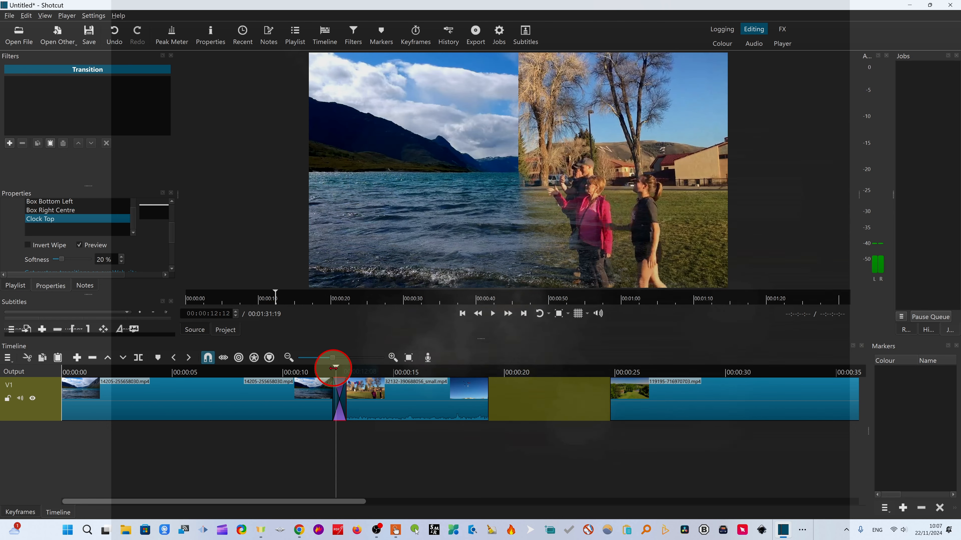
mouse_move(335, 369)
mouse_down()
mouse_move(317, 370)
mouse_move(326, 372)
mouse_up()
click(493, 314)
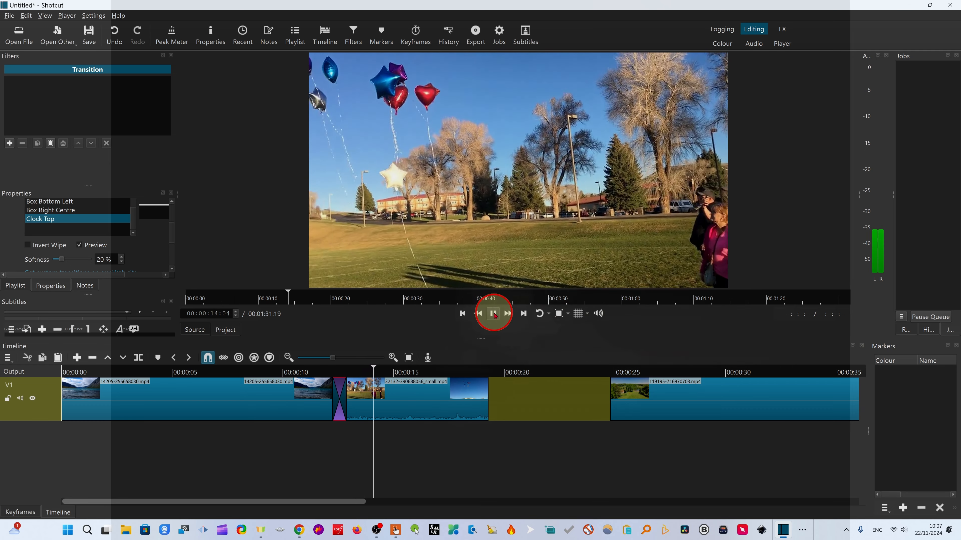
click(492, 313)
click(379, 375)
click(337, 375)
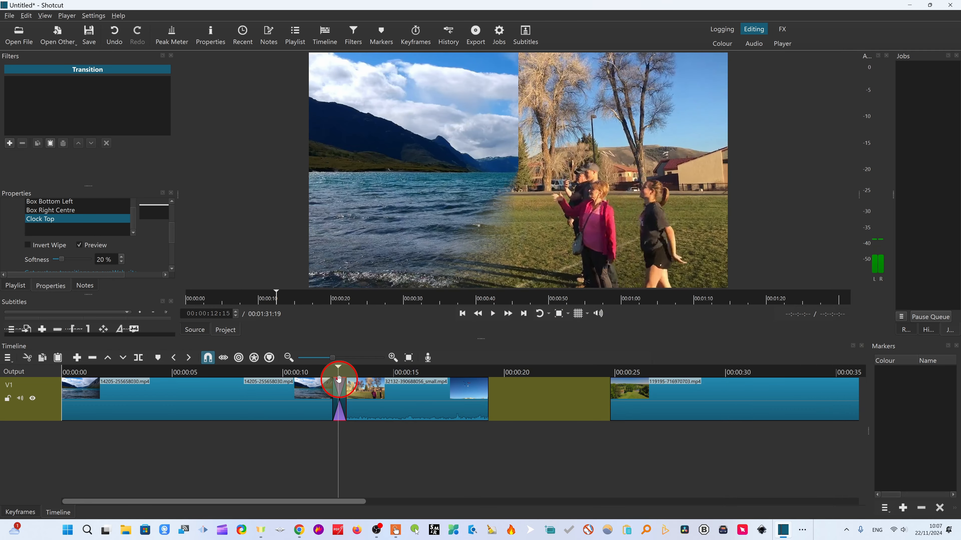
Lengthen the first transition slightly by moving its start earlier on the timeline, and check a frame within it.
click(326, 404)
mouse_move(329, 396)
mouse_down()
mouse_move(298, 396)
mouse_move(328, 405)
mouse_up()
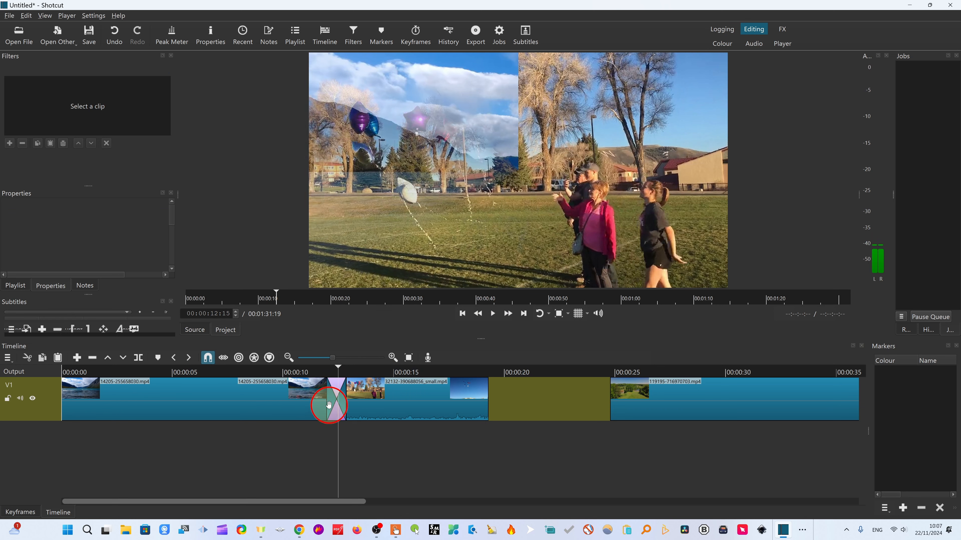
drag(338, 372, 335, 372)
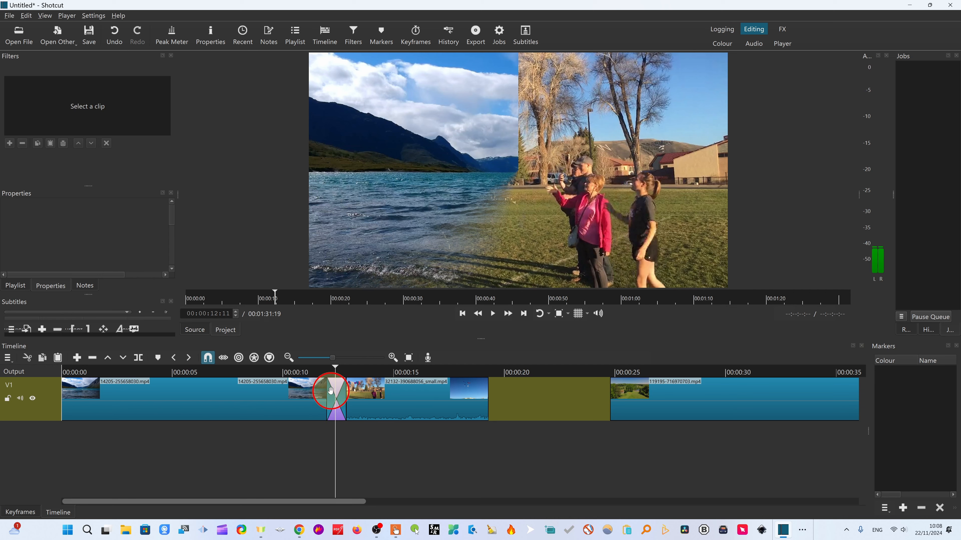
Shorten the first transition from both its start and its end, and play the timeline across it.
drag(316, 398, 279, 406)
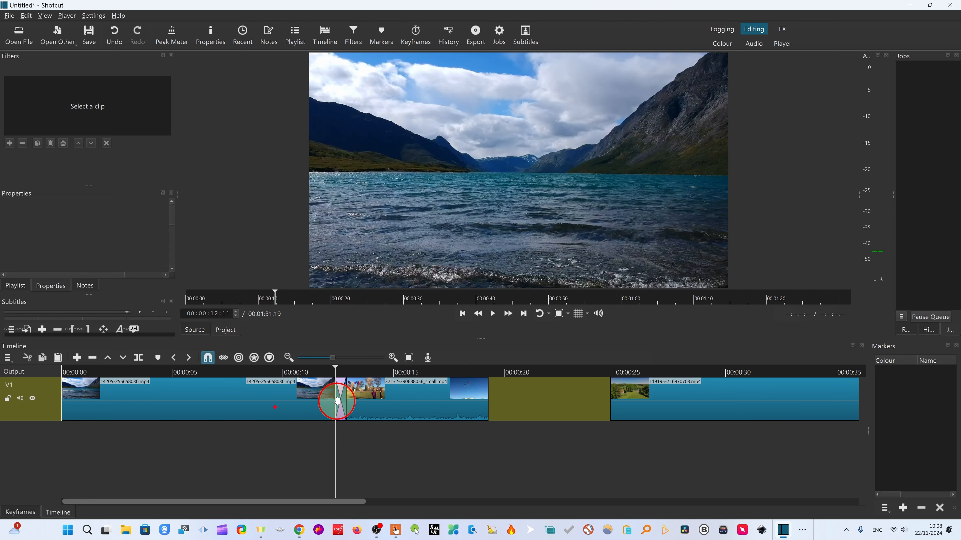
mouse_move(364, 404)
mouse_down()
mouse_move(356, 405)
mouse_move(364, 401)
mouse_up()
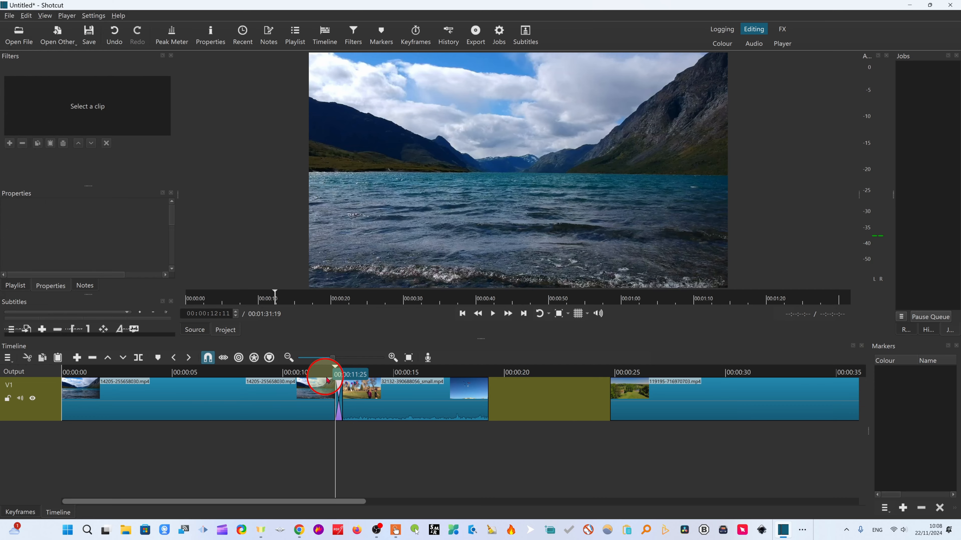
drag(337, 374, 333, 372)
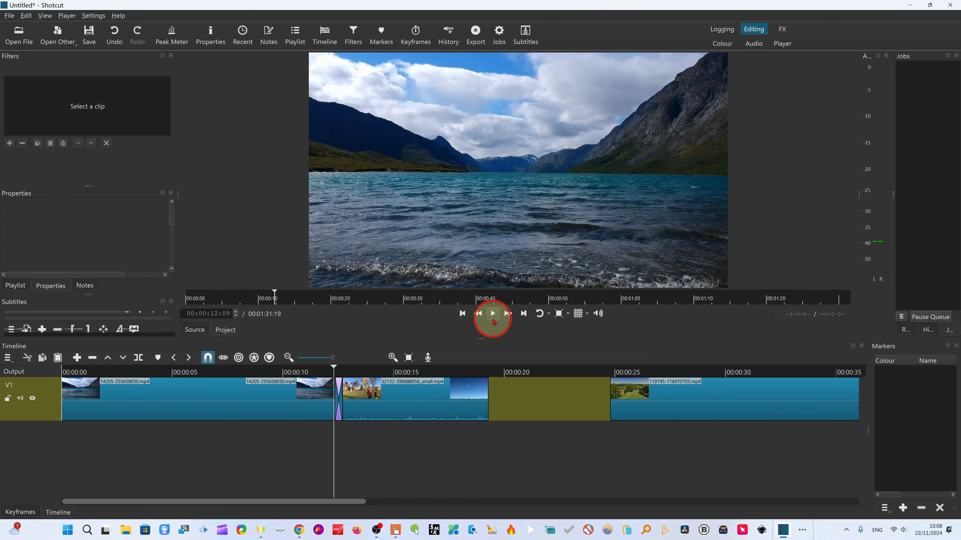
click(493, 314)
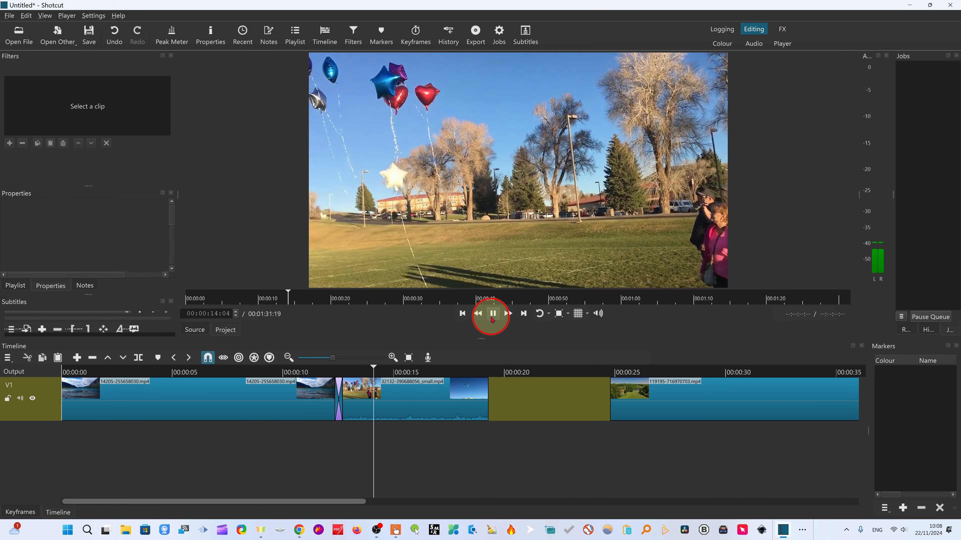
drag(385, 376, 328, 379)
click(328, 380)
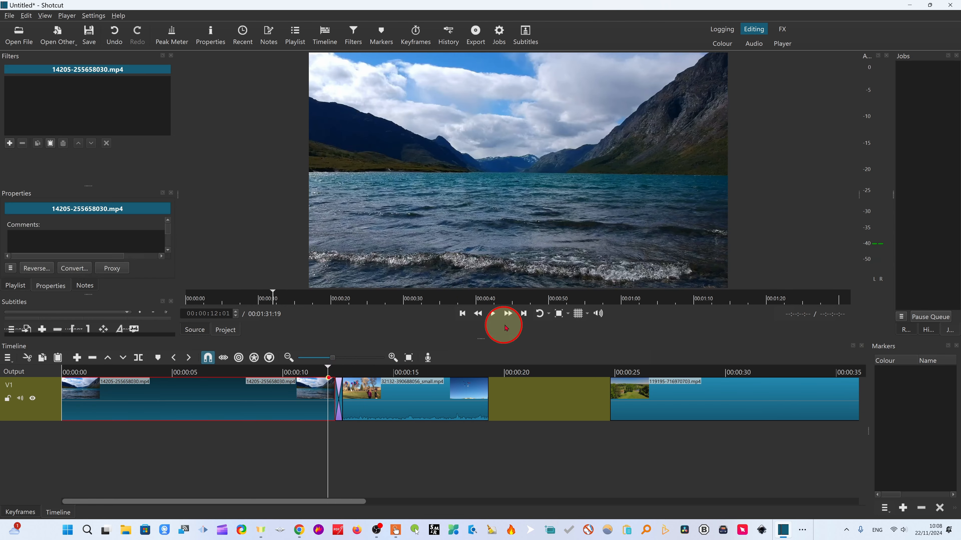
click(493, 314)
click(493, 314)
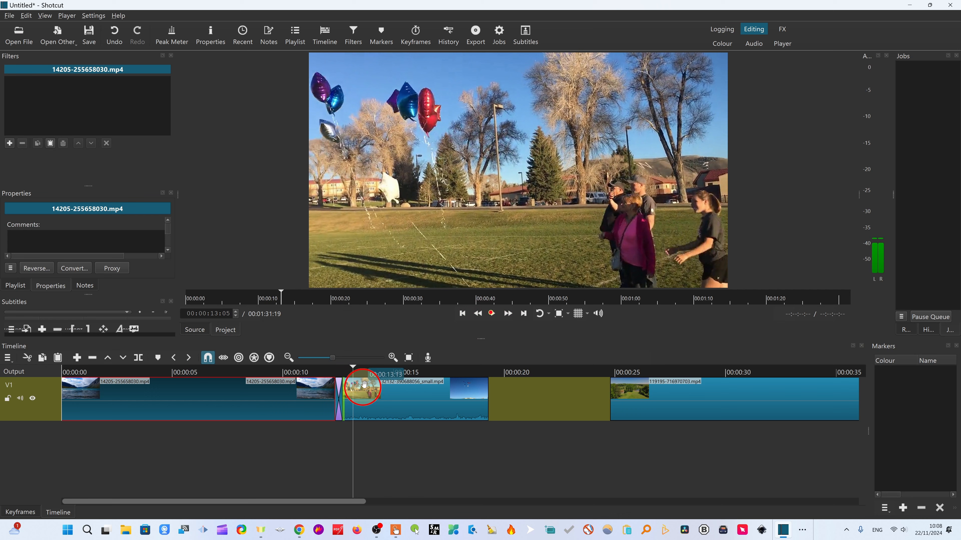
Lengthen the first transition by extending its start back to about 00:00:12, and preview the slower wipe.
click(338, 401)
drag(332, 402, 331, 376)
click(493, 313)
click(494, 314)
Overlap clip 119195-716970703.mp4 with the end of the second clip and set the resulting transition to Matrix Waterfall Horizontal.
drag(771, 397, 635, 403)
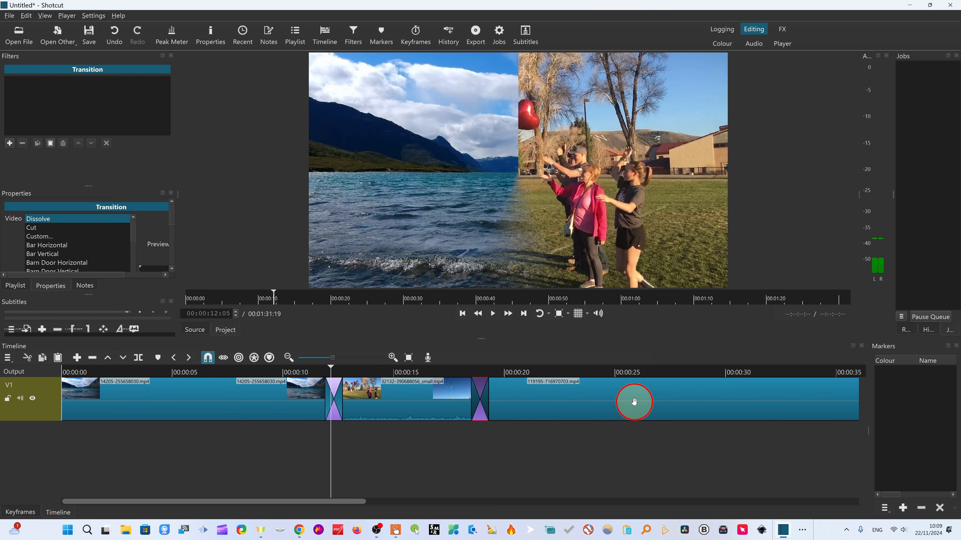
drag(332, 373, 480, 400)
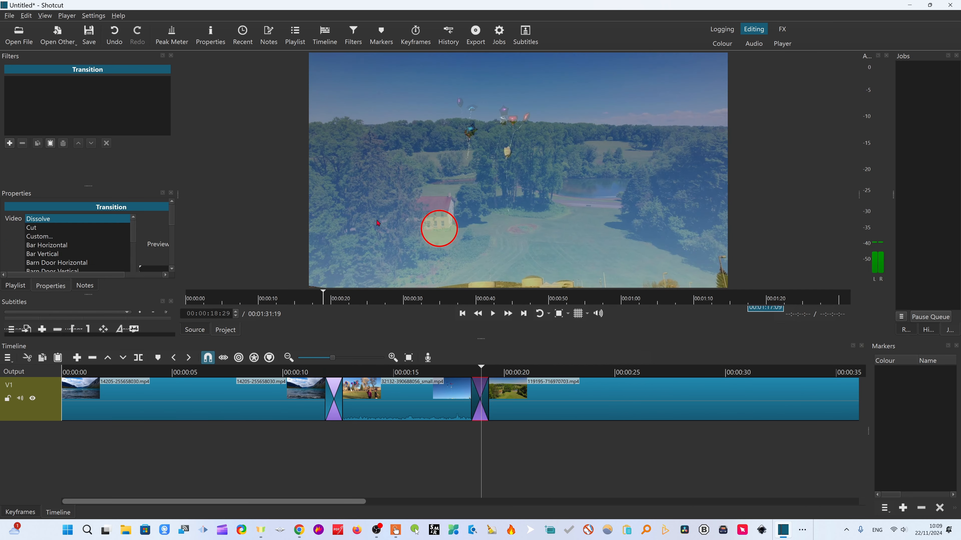
scroll(95, 261, down, 3)
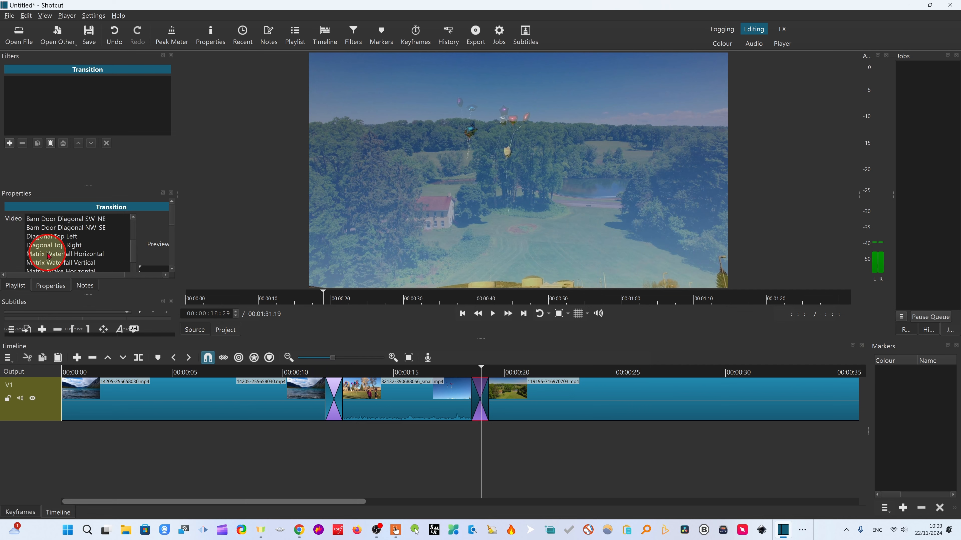
click(69, 260)
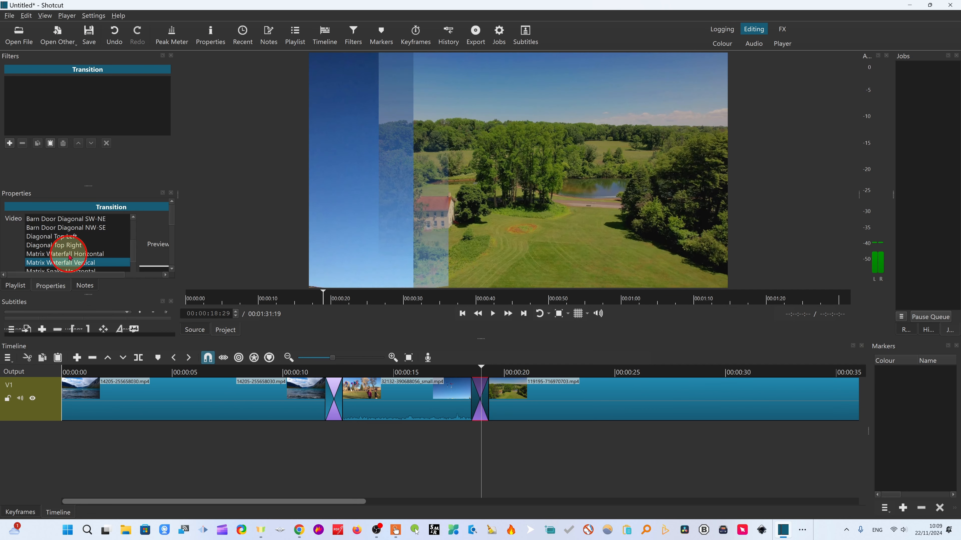
click(61, 256)
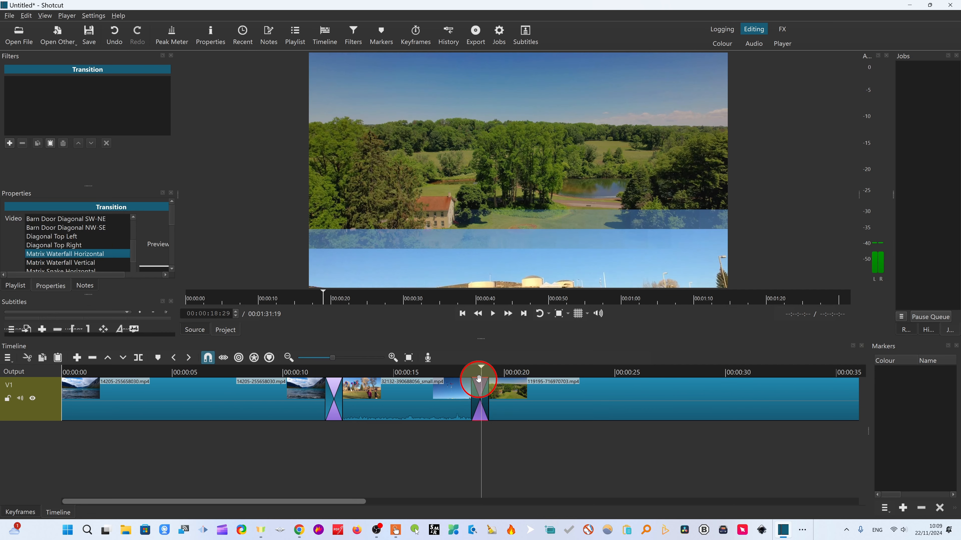
Play the timeline across the transition between the second and third clips.
drag(482, 376, 462, 375)
click(493, 313)
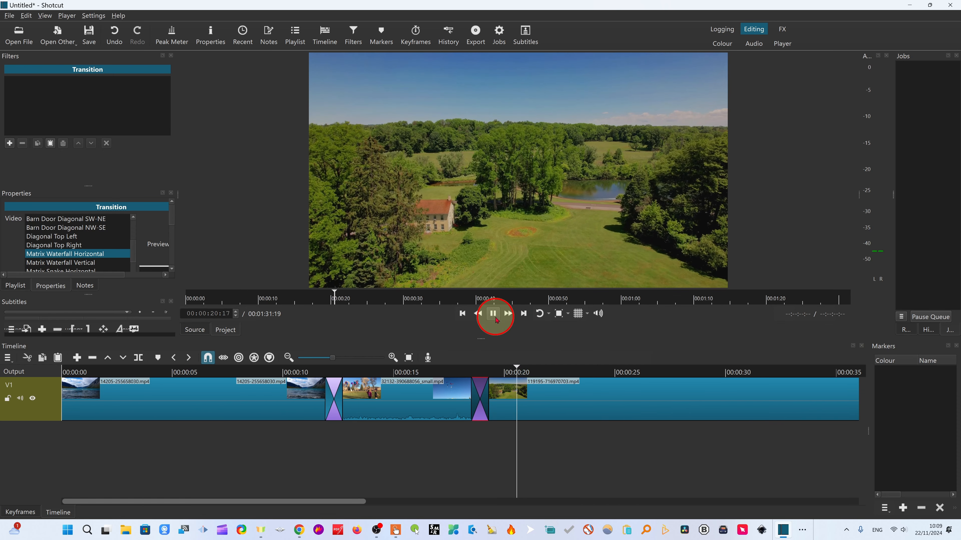
click(493, 314)
Enable Invert Wipe on the Clock Top transition between the first two clips and play it back.
drag(513, 375, 338, 376)
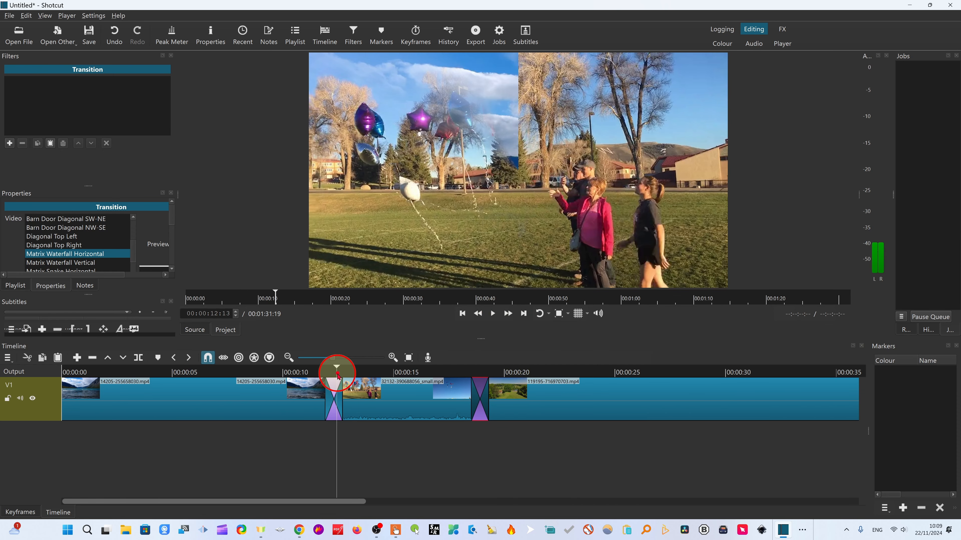
click(339, 399)
scroll(61, 250, down, 5)
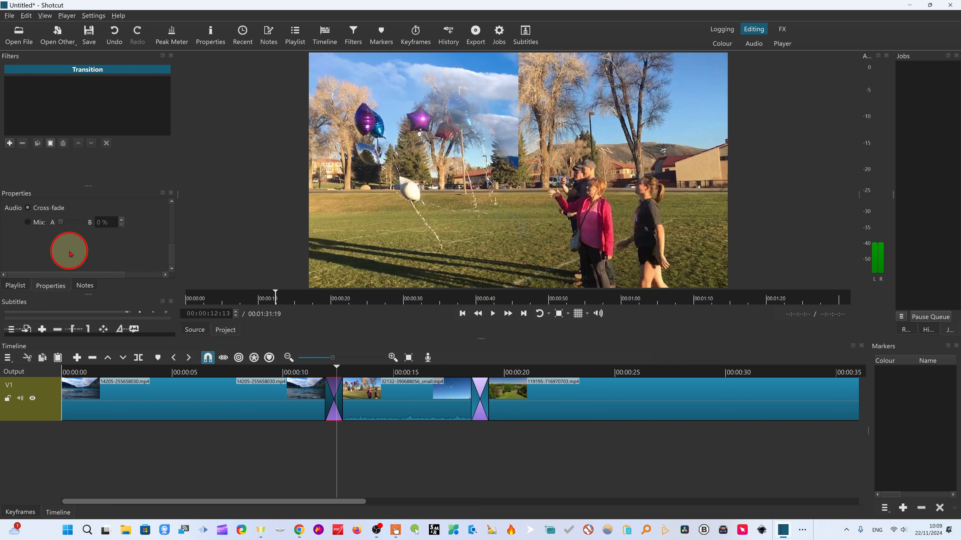
scroll(70, 251, up, 3)
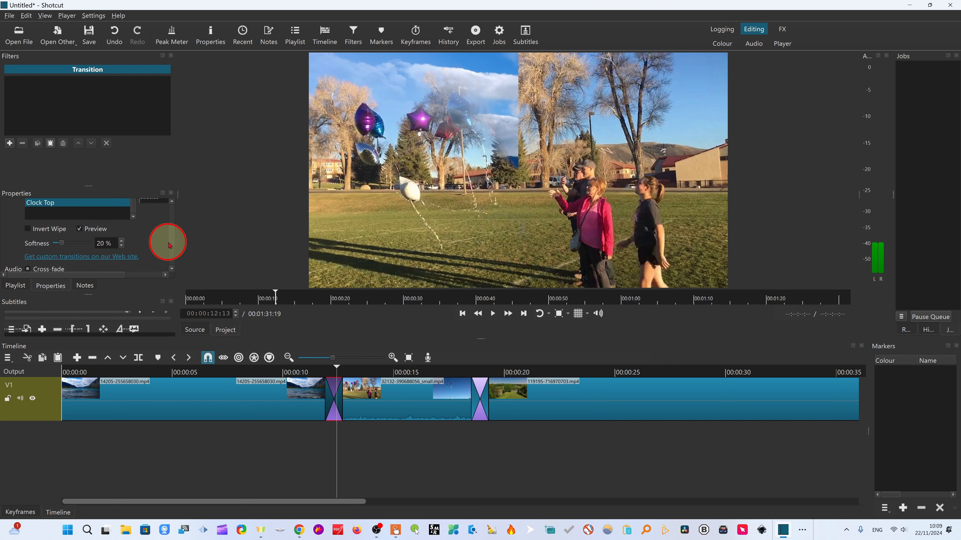
scroll(169, 241, up, 1)
scroll(169, 241, down, 1)
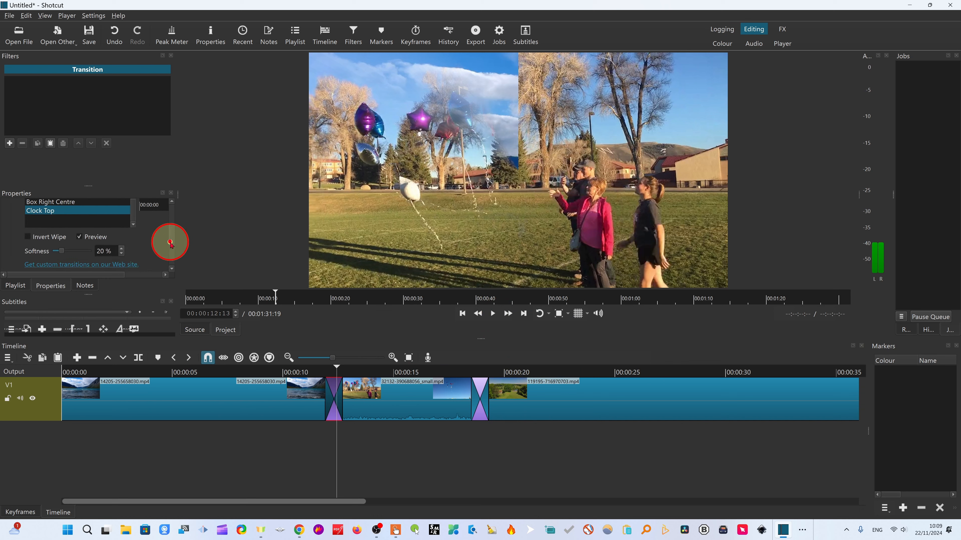
click(27, 238)
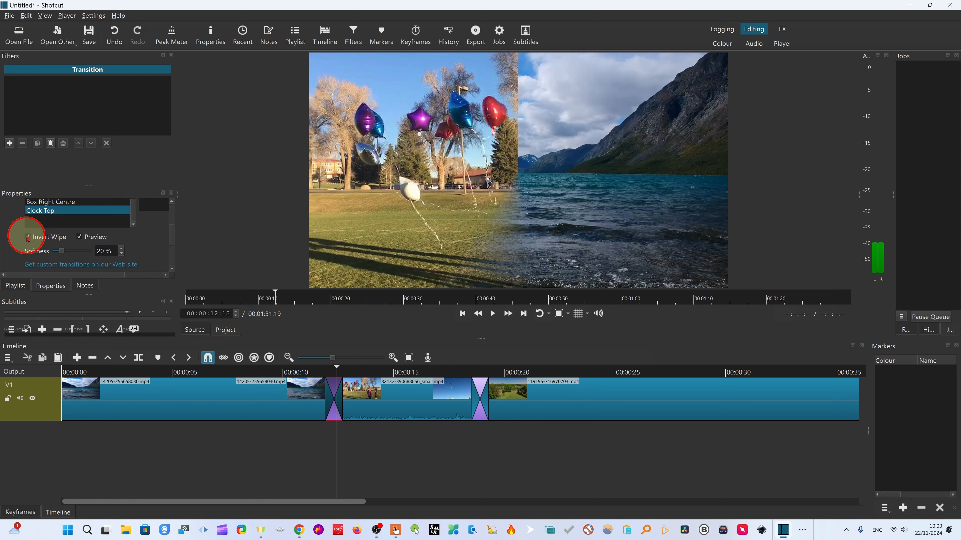
drag(337, 371, 313, 370)
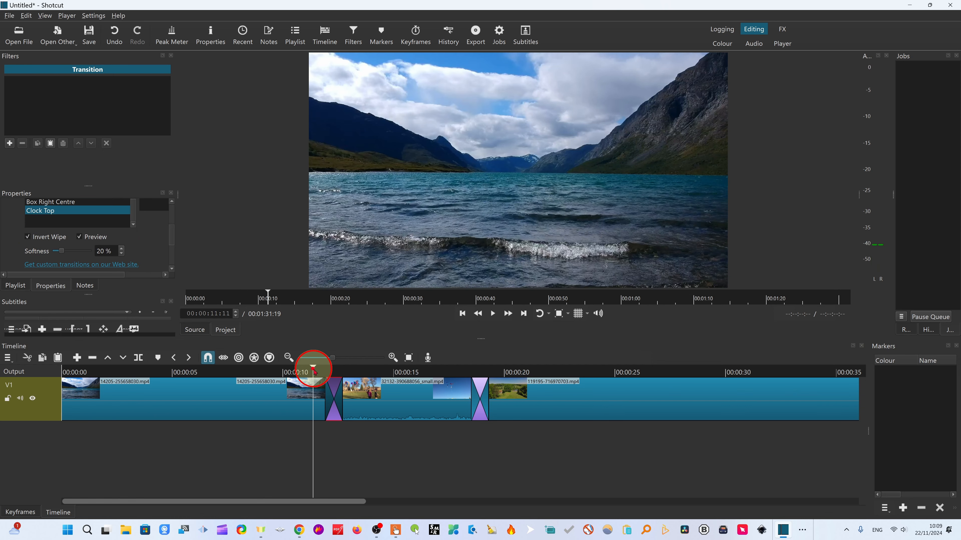
click(494, 321)
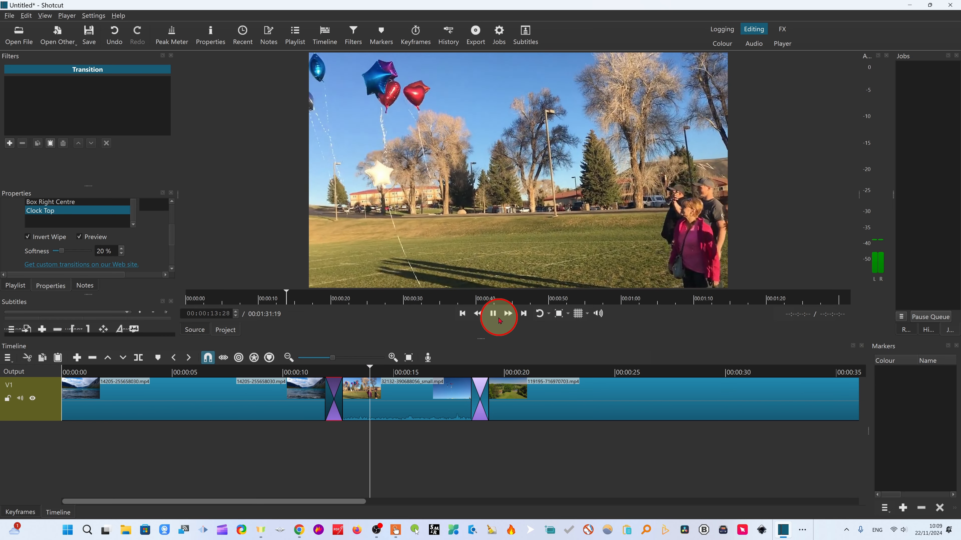
Turn off Invert Wipe on the Clock Top transition and return its softness to 20% after trying 32%.
click(494, 313)
drag(381, 371, 333, 369)
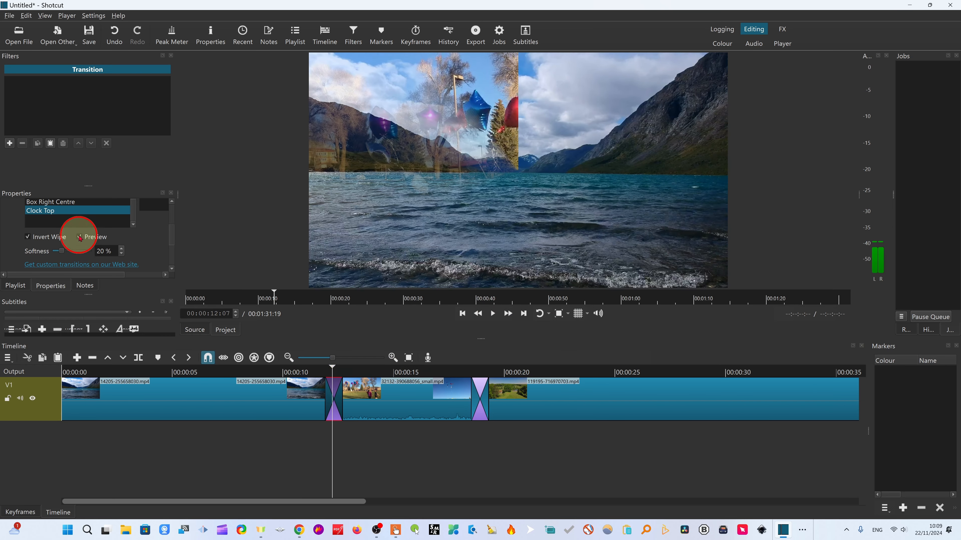
click(29, 237)
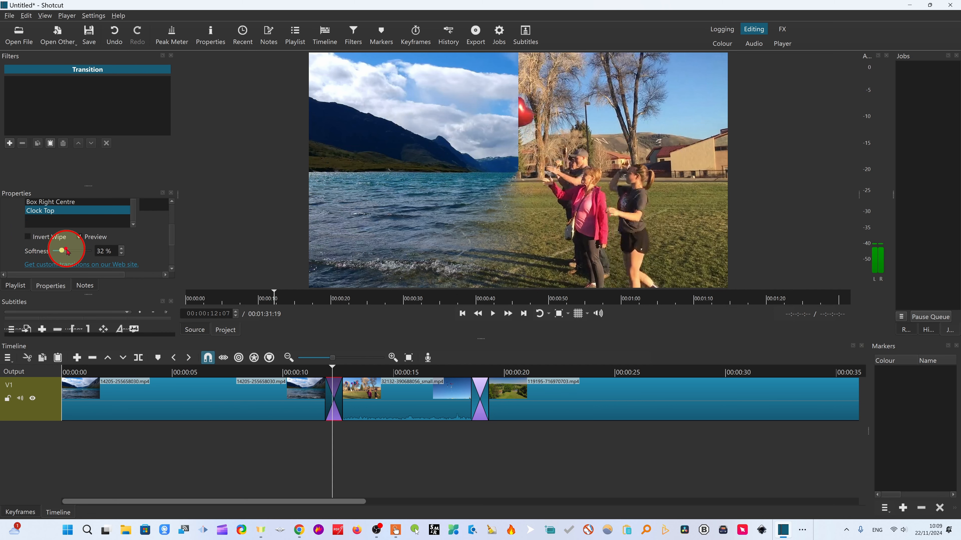
mouse_move(67, 251)
mouse_down()
mouse_move(79, 249)
mouse_move(63, 250)
mouse_up()
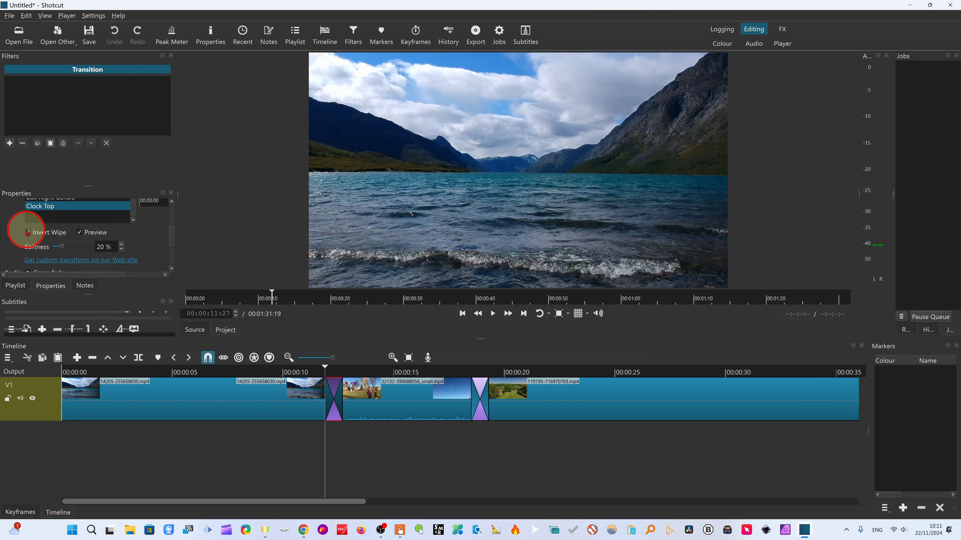
click(27, 232)
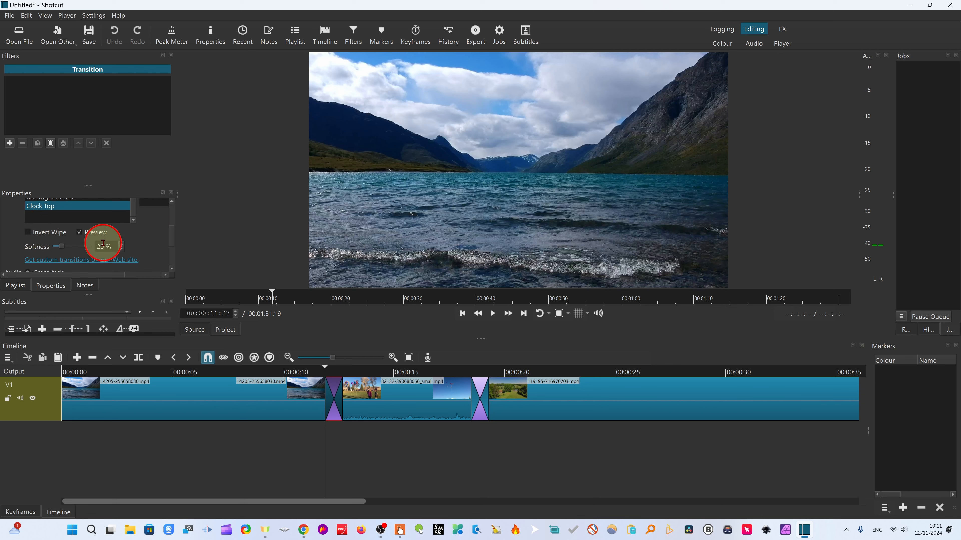
scroll(90, 268, up, 2)
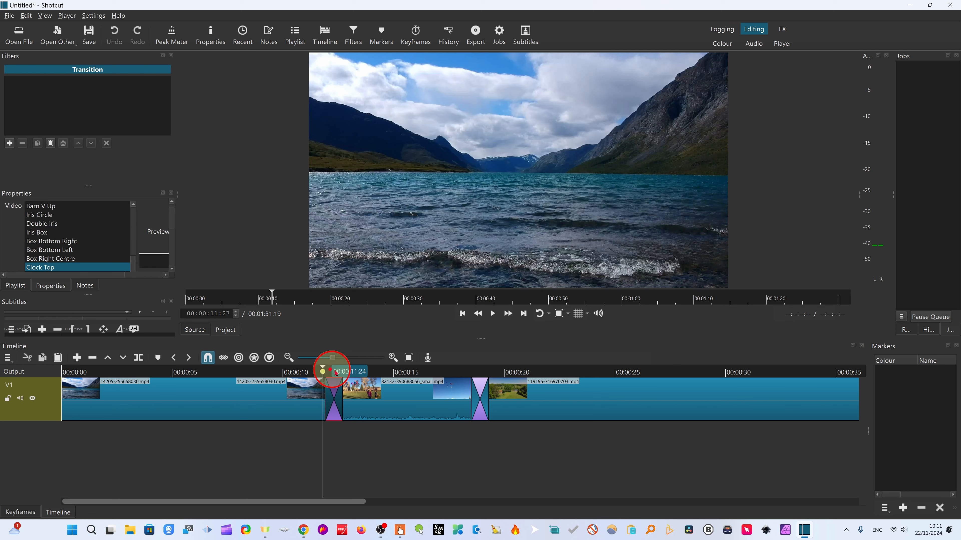
Try an audio Mix of 31% on the transition between the second and third clips, and switch it back to Cross-fade.
drag(328, 369, 484, 380)
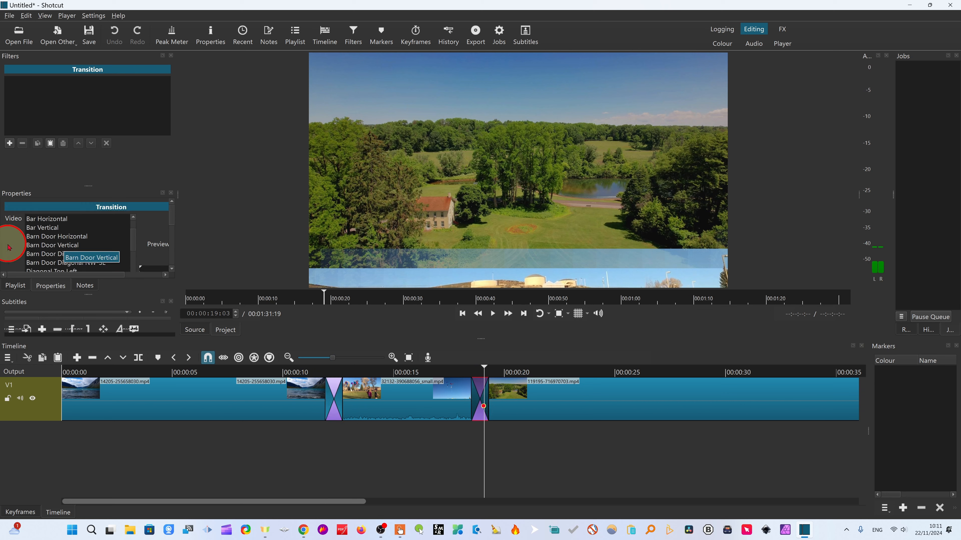
scroll(59, 262, down, 2)
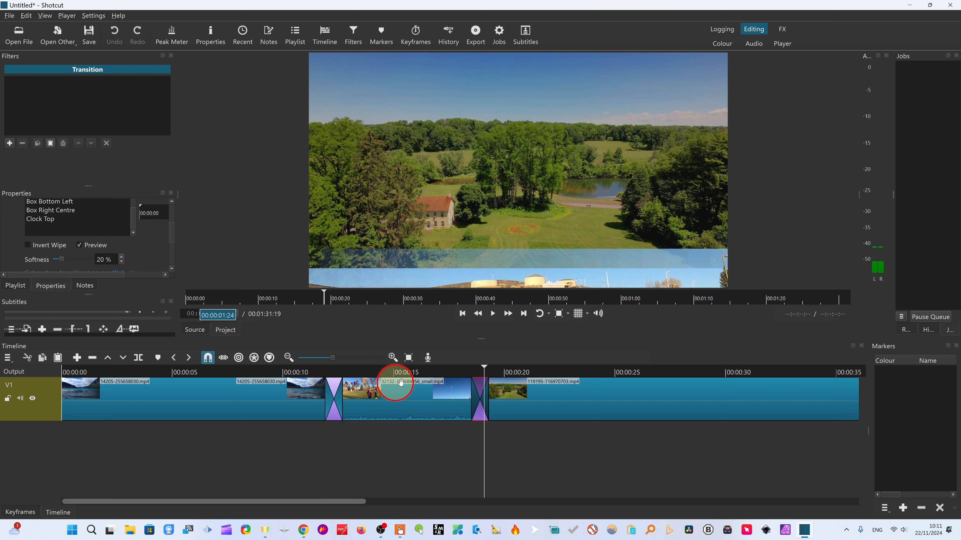
click(477, 394)
scroll(69, 266, down, 3)
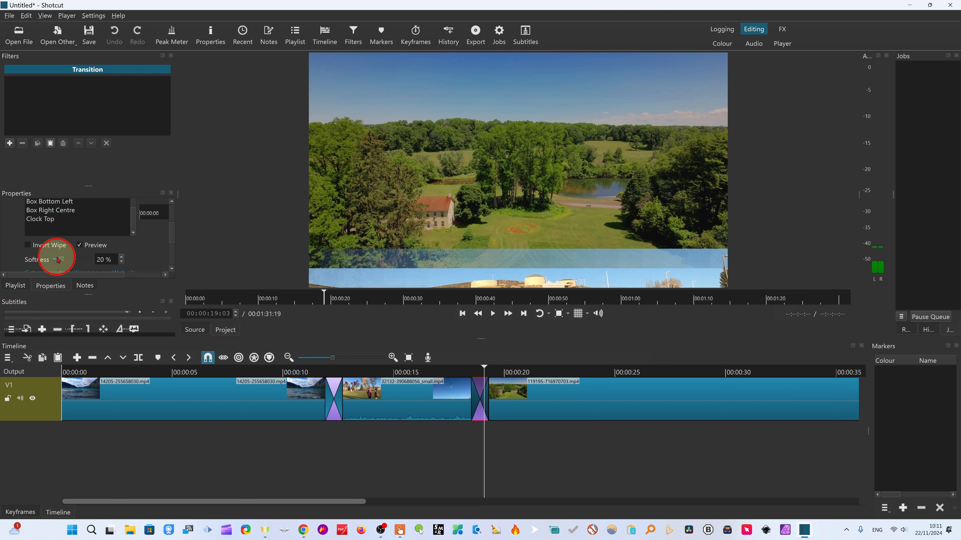
scroll(97, 252, down, 3)
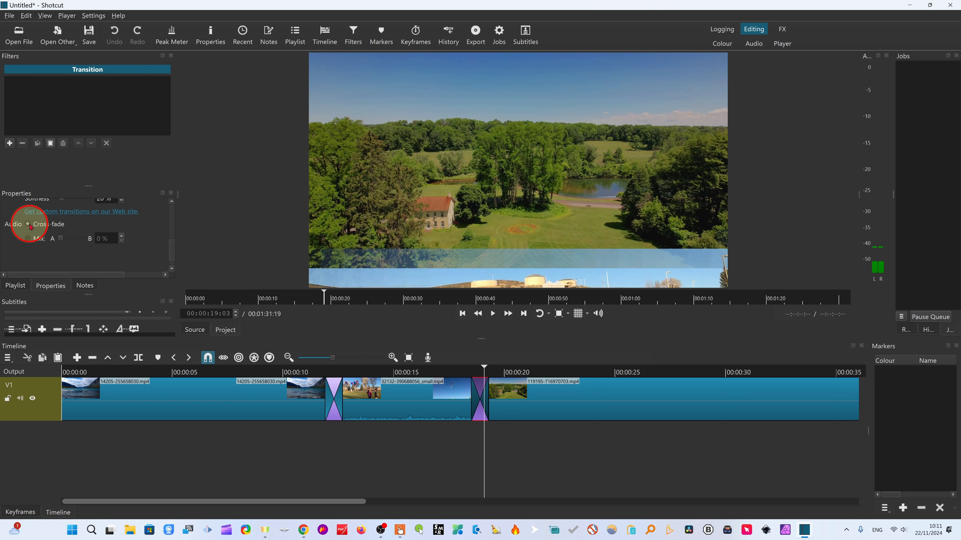
click(44, 238)
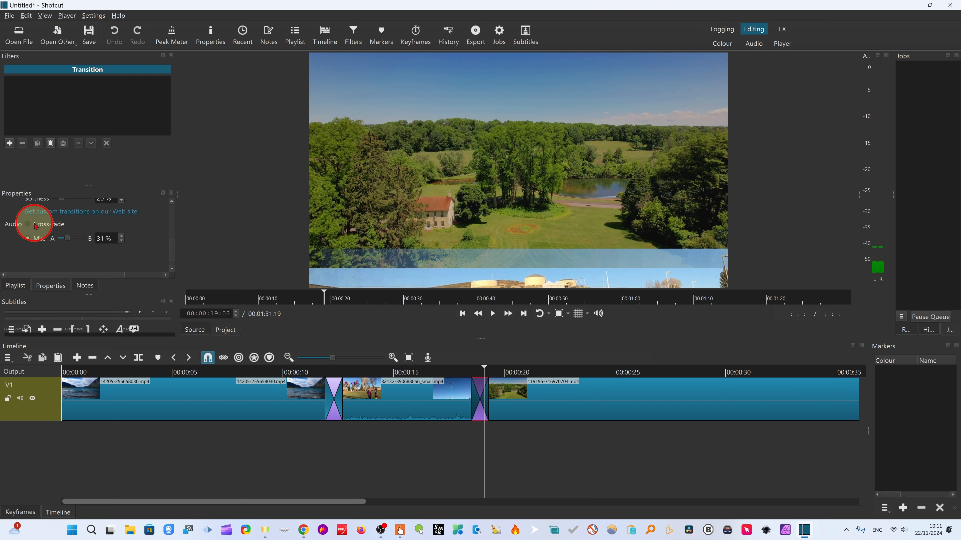
scroll(153, 259, down, 1)
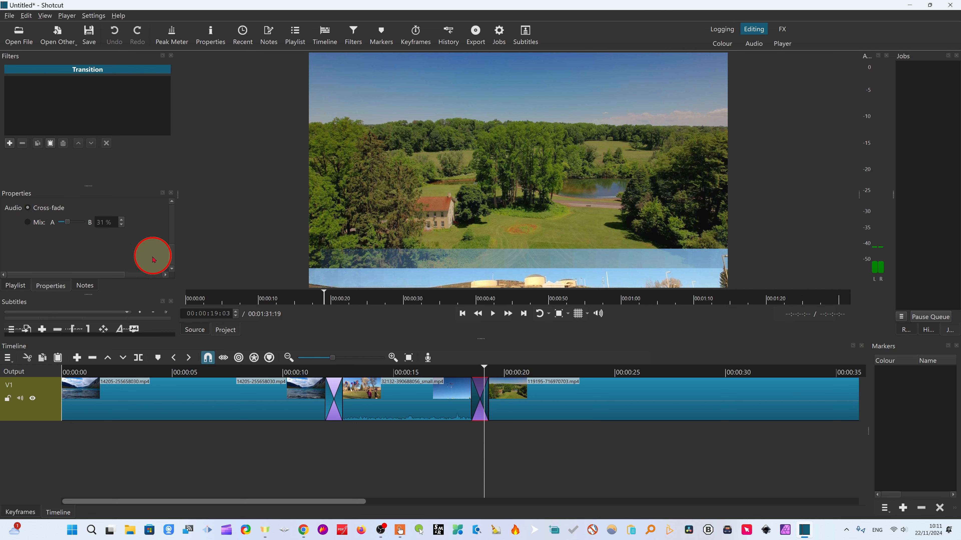
click(483, 371)
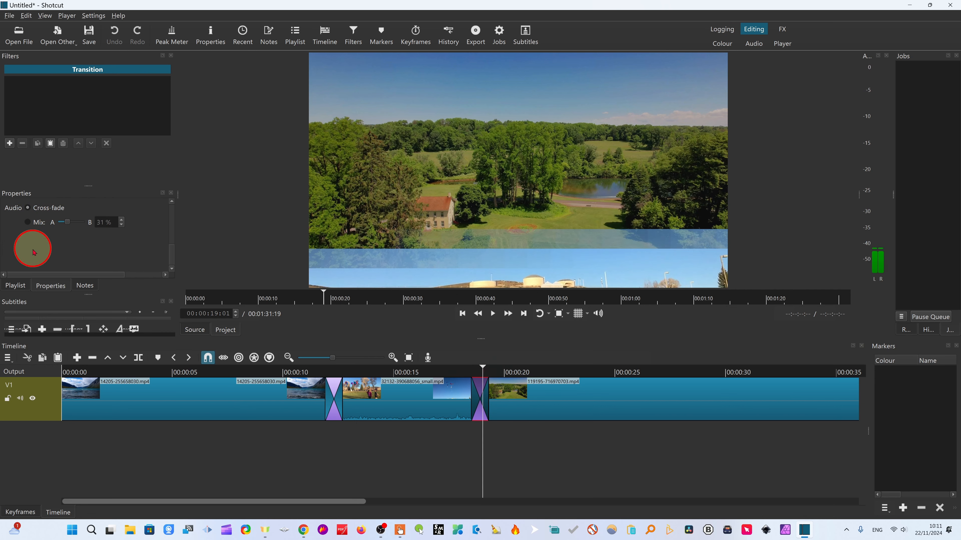
Open the Shotcut website's custom transitions resources and look through the transition, audio, video, image and animation links.
scroll(114, 257, up, 4)
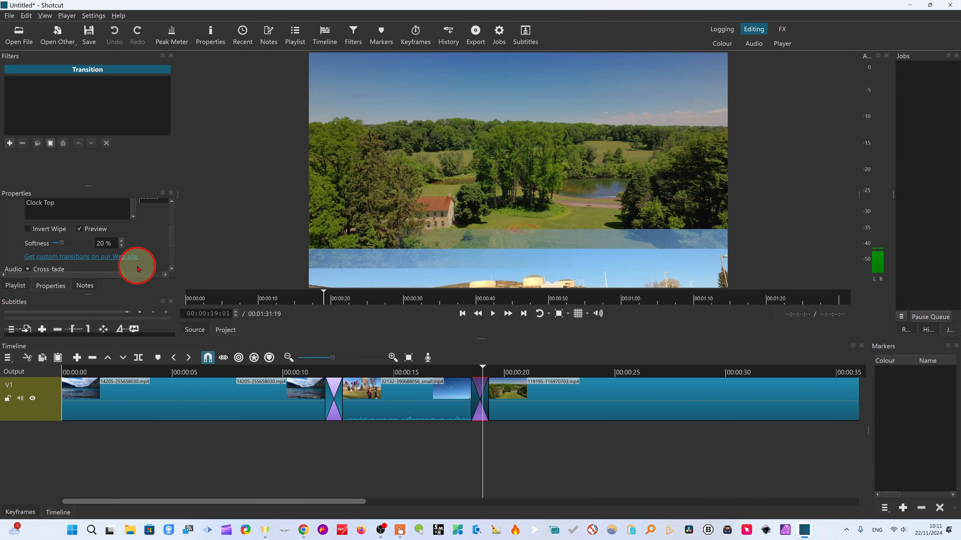
click(68, 256)
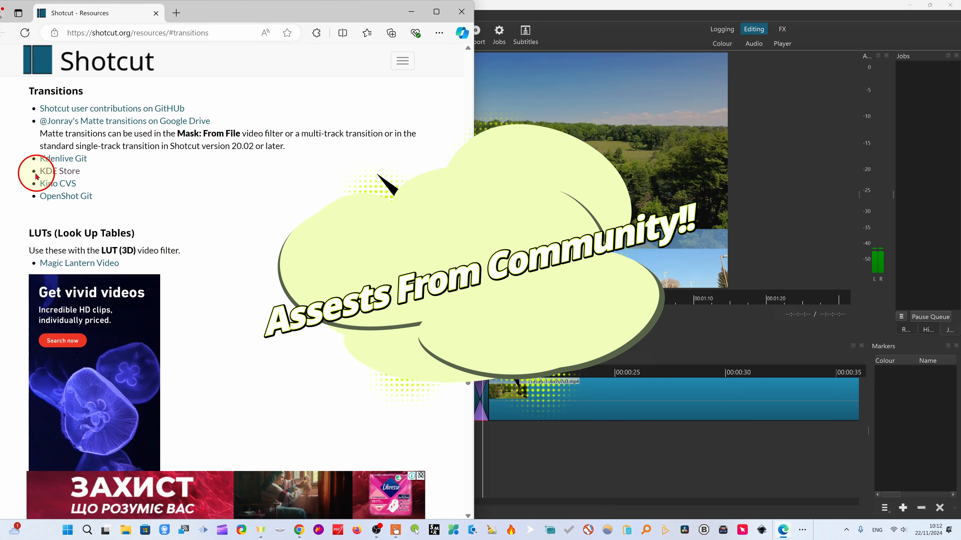
scroll(143, 257, down, 15)
scroll(149, 263, up, 10)
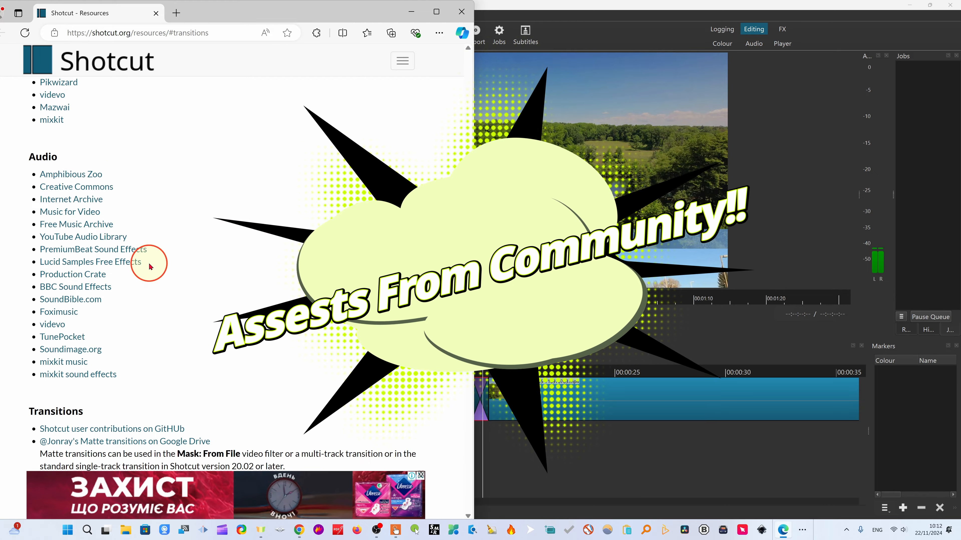
scroll(60, 173, up, 10)
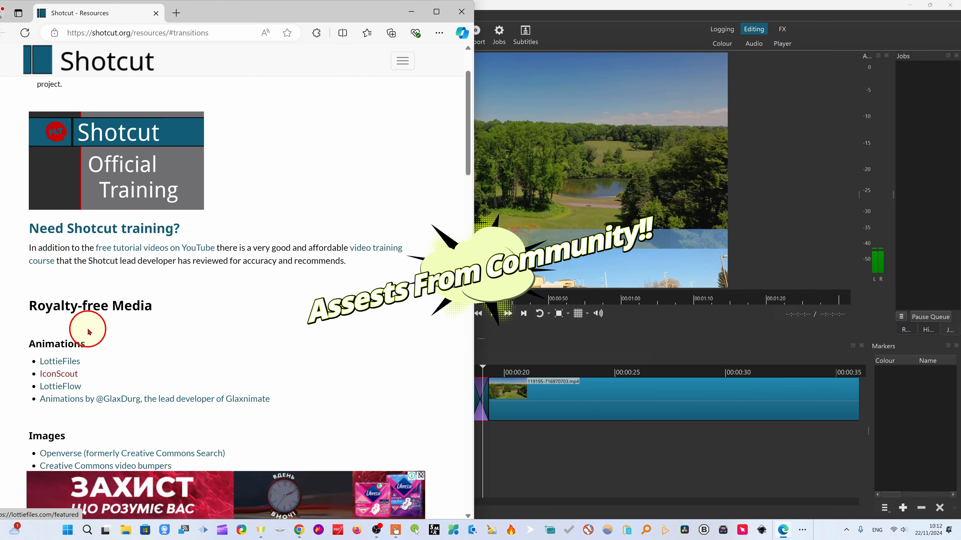
scroll(86, 321, down, 8)
scroll(92, 228, up, 3)
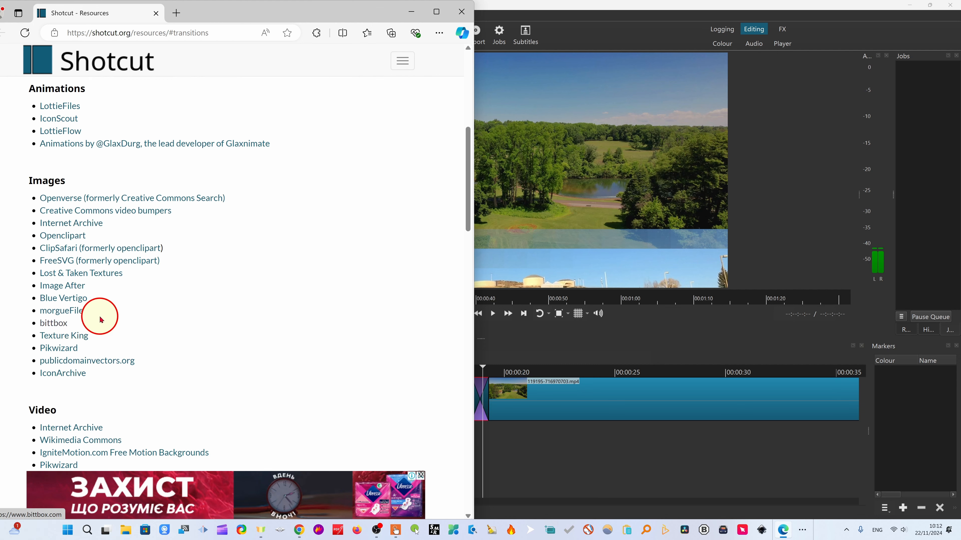
scroll(84, 343, down, 12)
scroll(88, 335, down, 5)
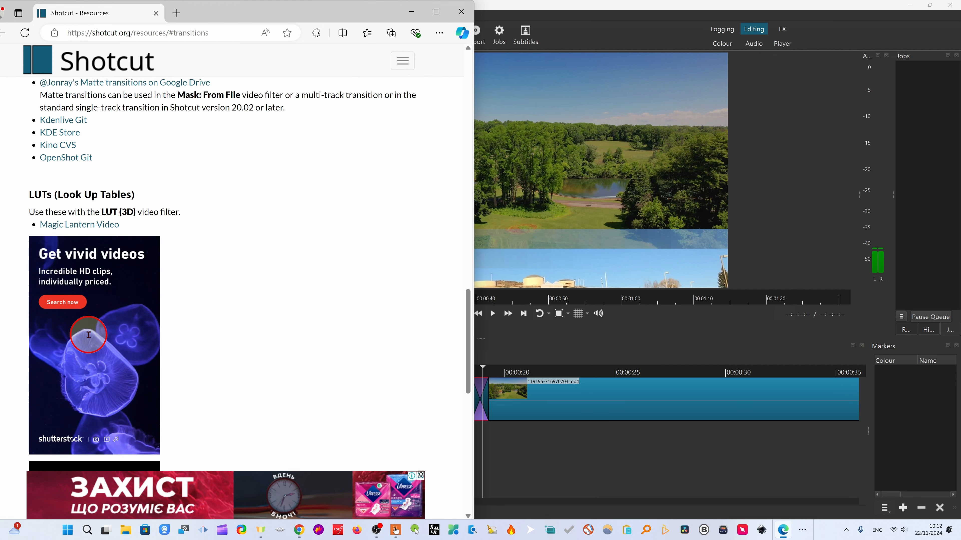
scroll(88, 337, up, 5)
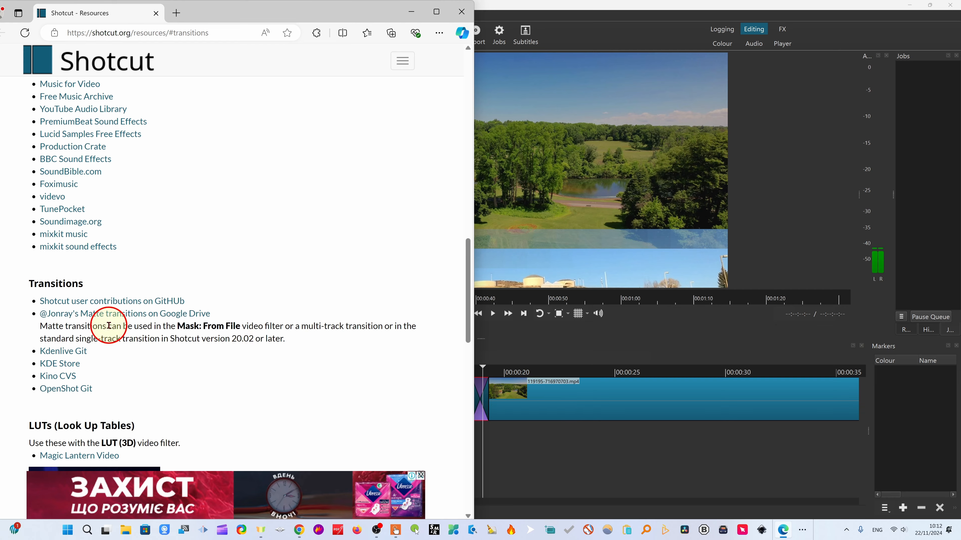
scroll(109, 326, down, 5)
scroll(95, 292, down, 10)
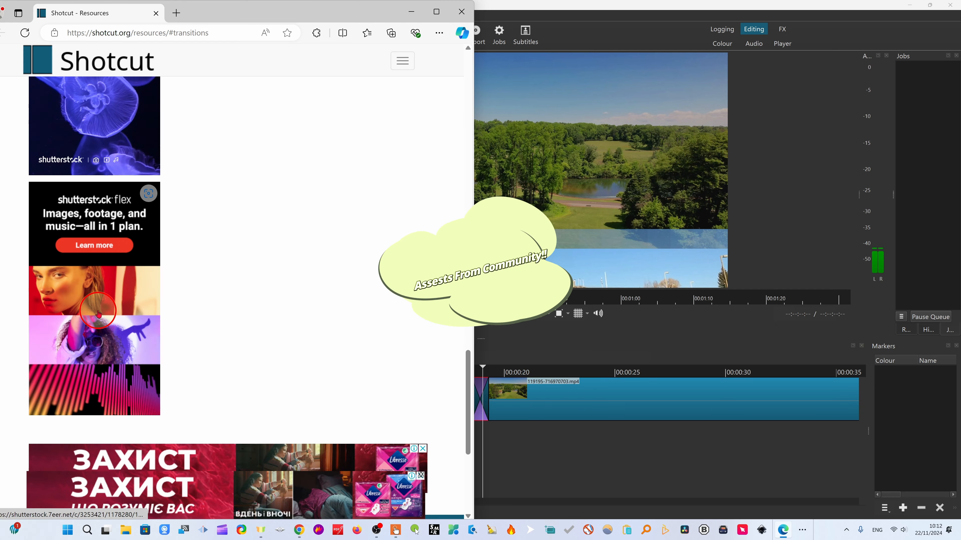
scroll(133, 318, up, 15)
scroll(105, 312, up, 10)
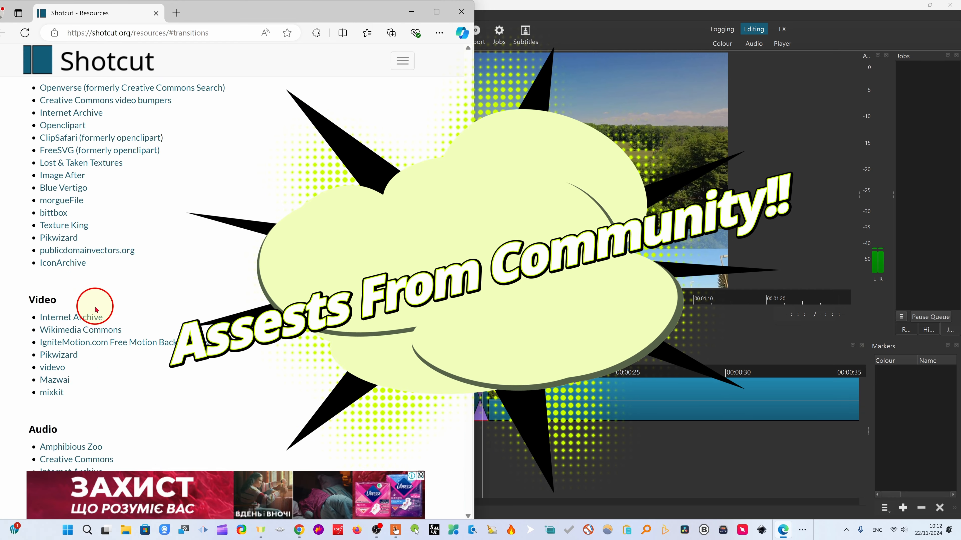
scroll(94, 309, up, 3)
scroll(95, 310, up, 3)
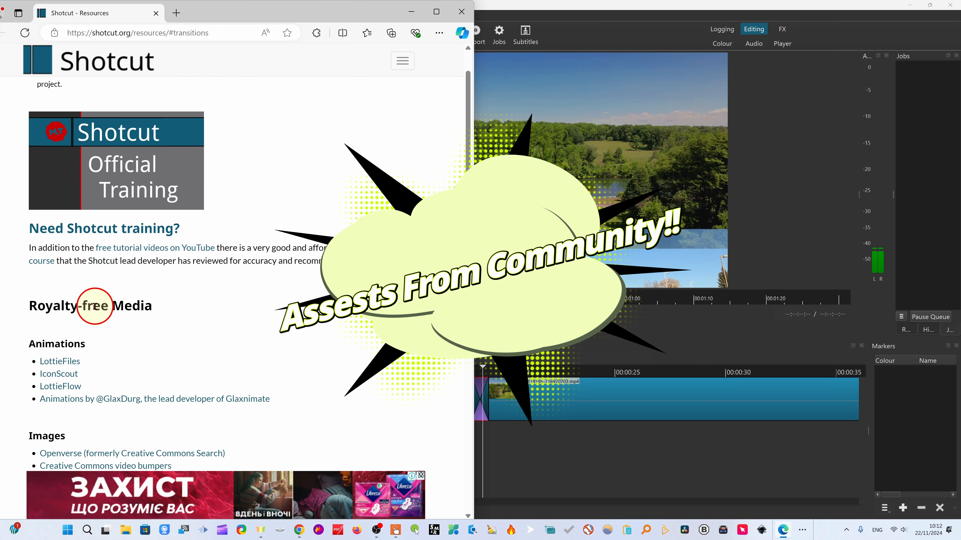
Open LottieFiles from the Animations resources, widen the browser window and browse the featured free animations.
click(52, 364)
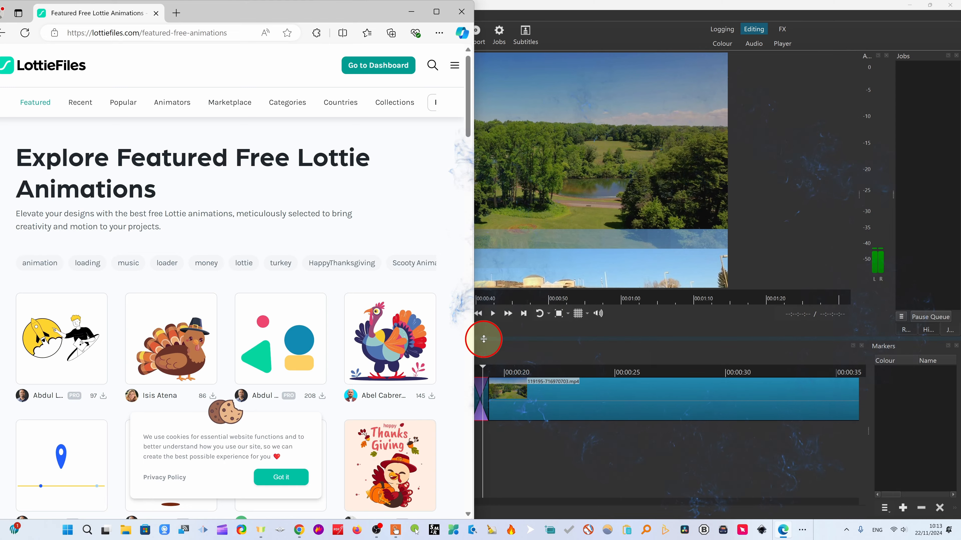
drag(477, 339, 618, 336)
scroll(264, 345, down, 20)
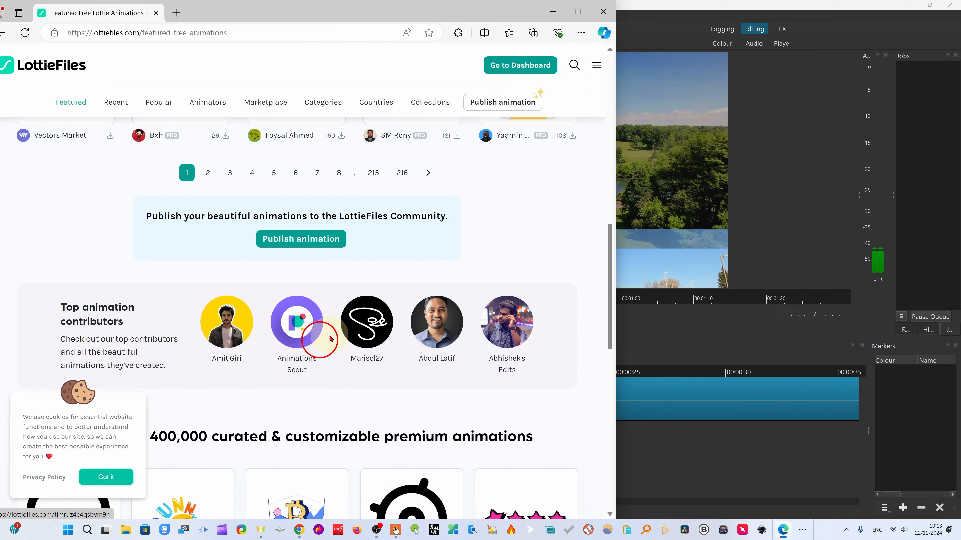